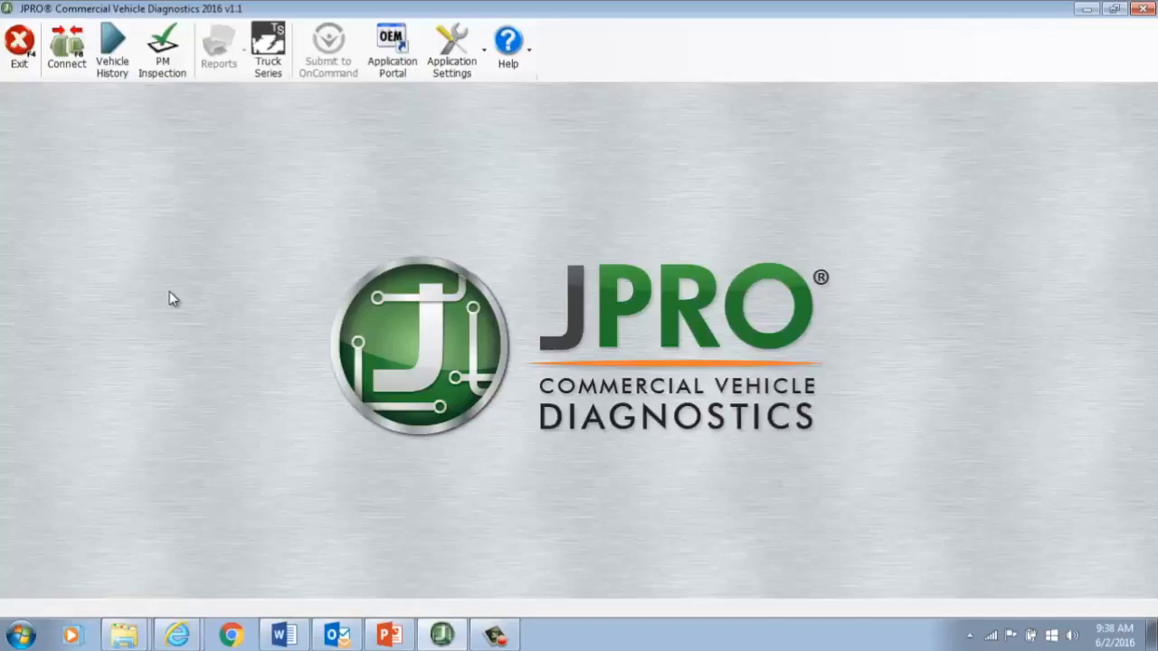
Connect JPRO to the 2012 Freightliner, loading its active faults, roll call and dashboard gauges.
click(67, 49)
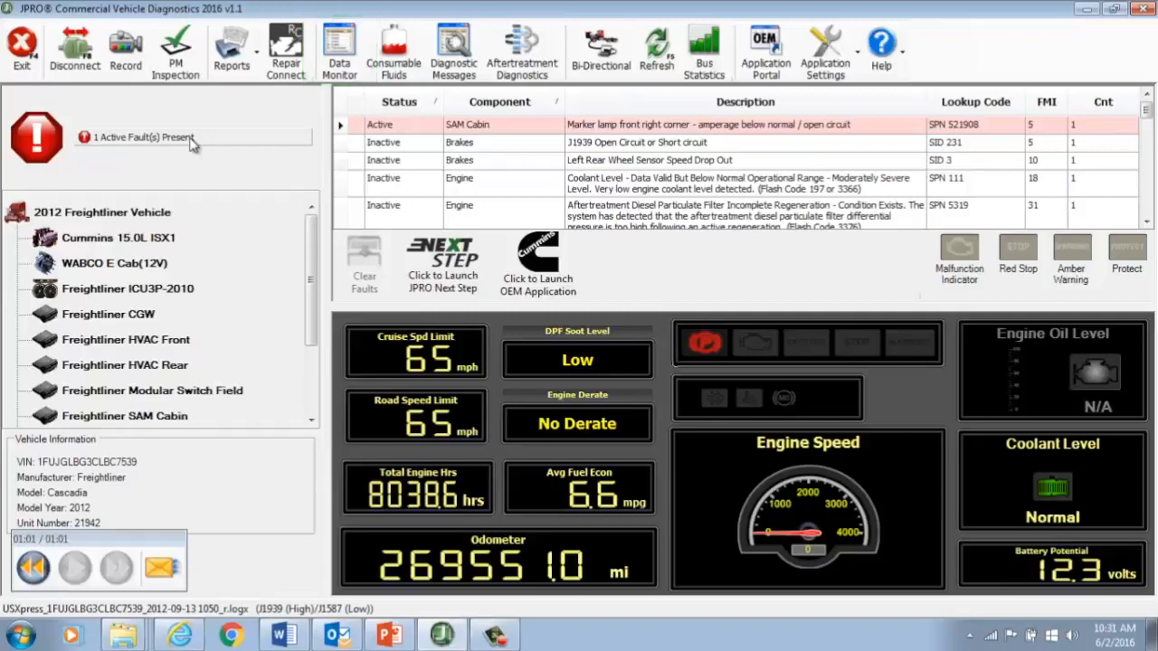
Show the Data Monitor for the active fault with coolant level and ambient air temperature readings.
click(192, 142)
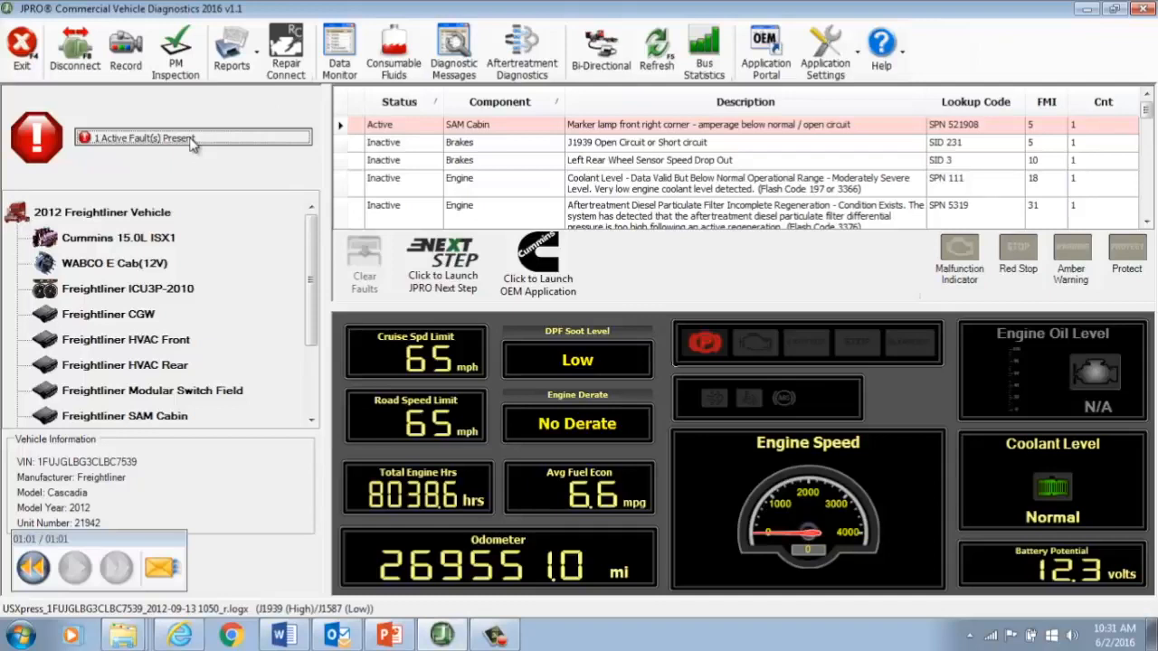
click(193, 141)
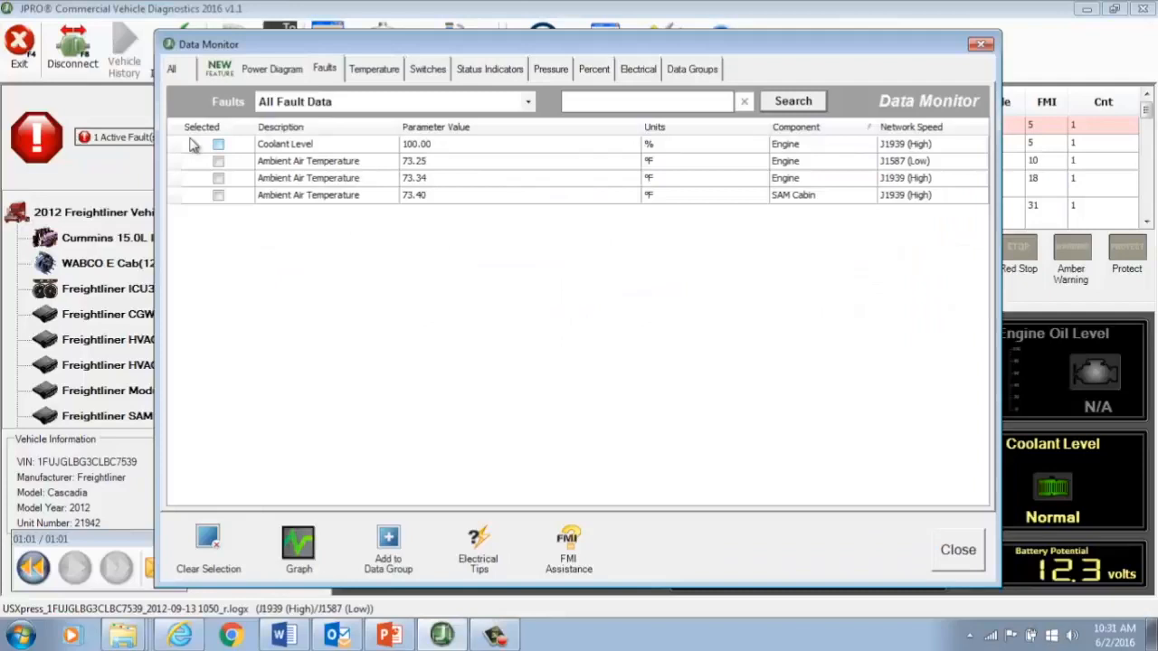
drag(315, 45, 316, 102)
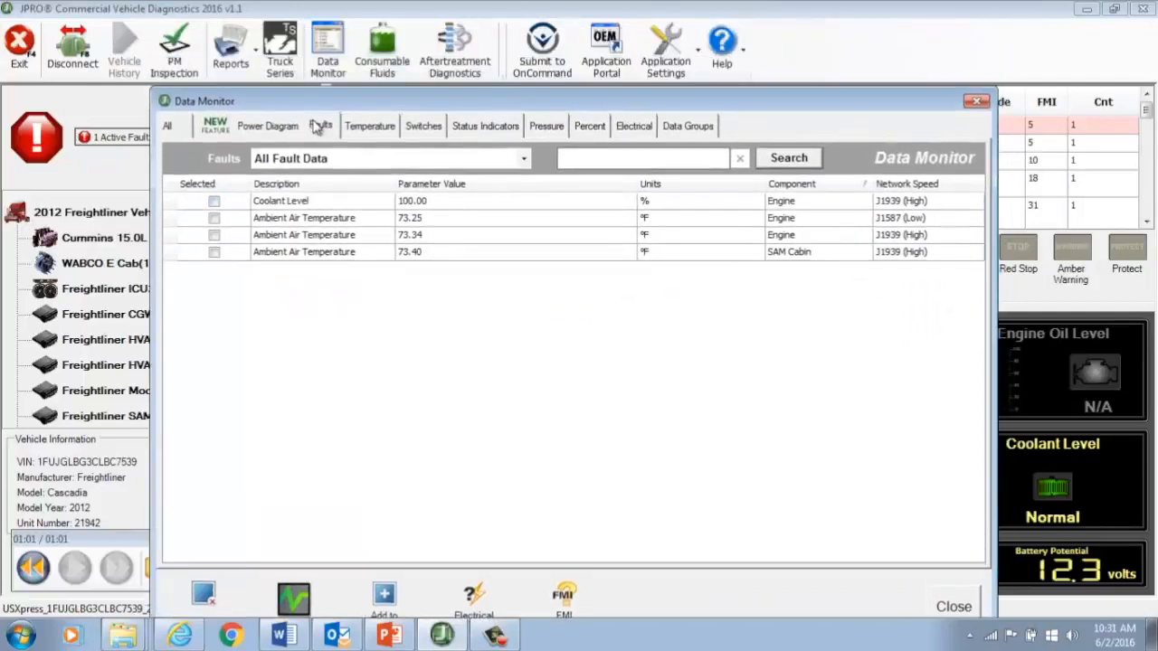